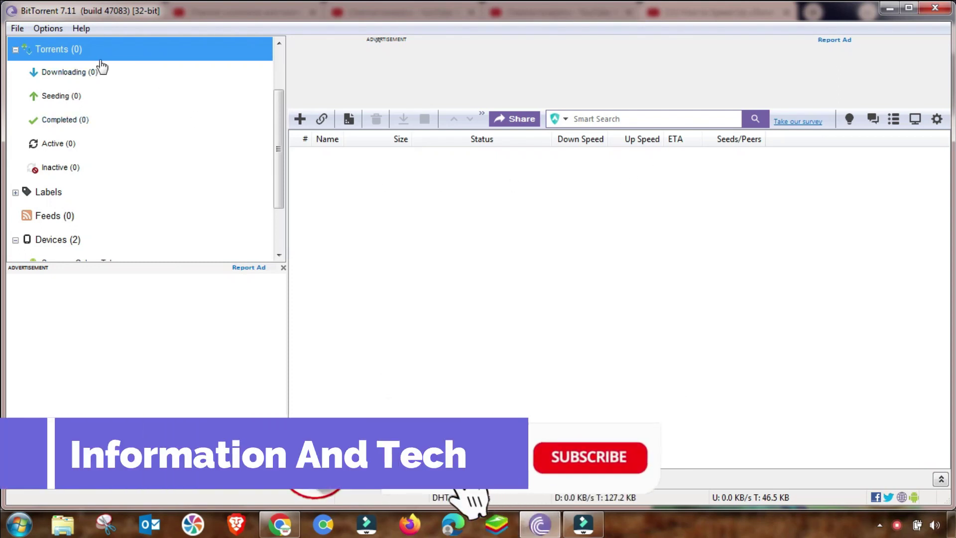
Add the AOMEI Partition Assistant .torrent file via File > Add Torrent.
{"action": "left_click", "coordinate": [18, 28]}
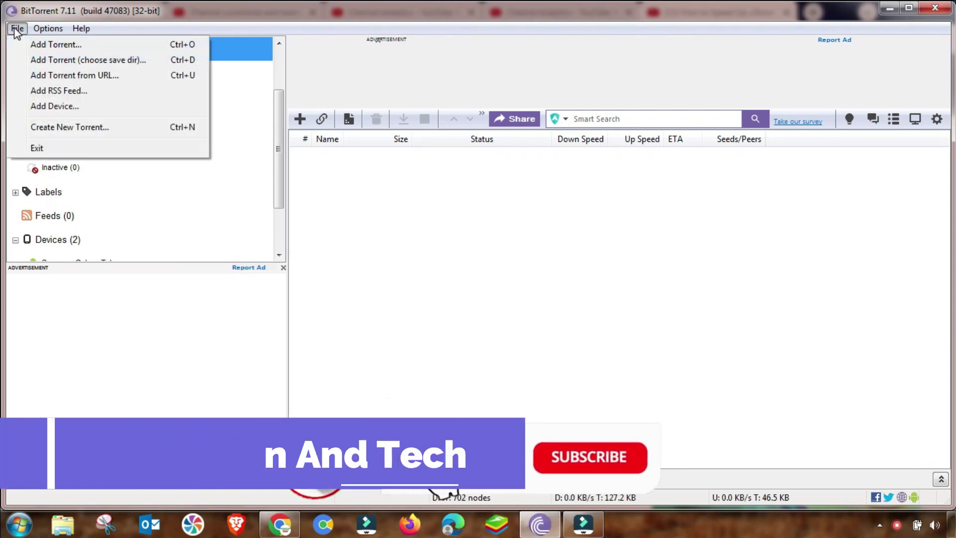
{"action": "left_click", "coordinate": [54, 44]}
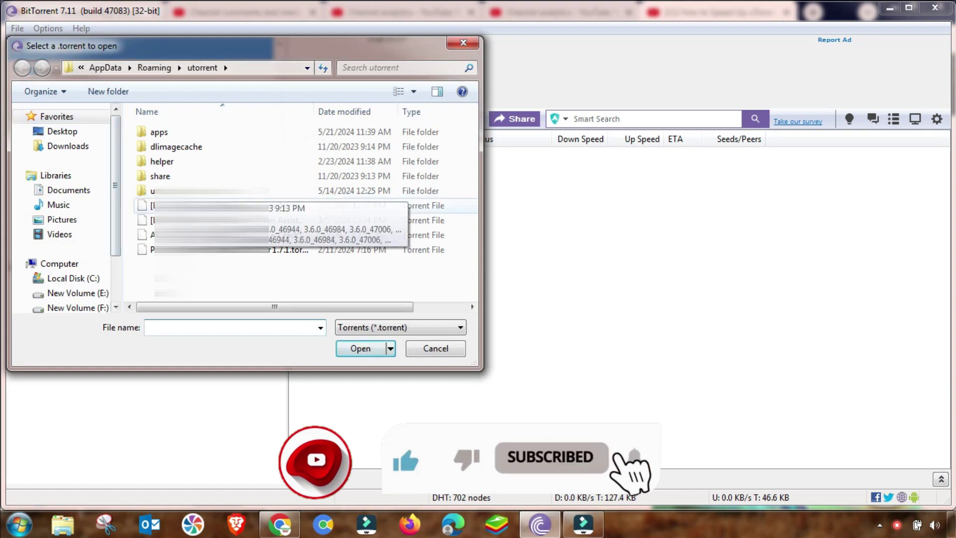
{"action": "left_click", "coordinate": [216, 206]}
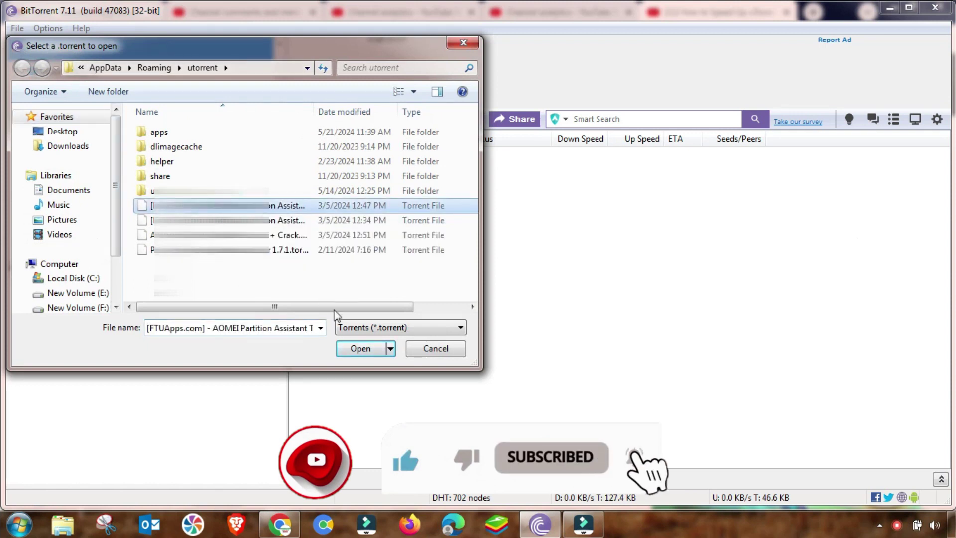
{"action": "left_click", "coordinate": [361, 348]}
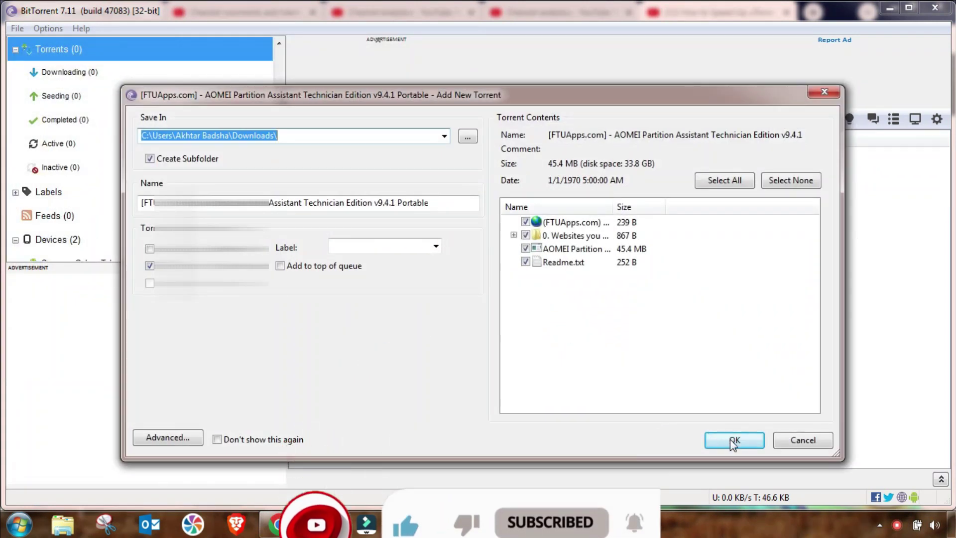
Confirm the added torrent, widen the Name column and stop the AOMEI torrent at 0%.
{"action": "left_click", "coordinate": [735, 441]}
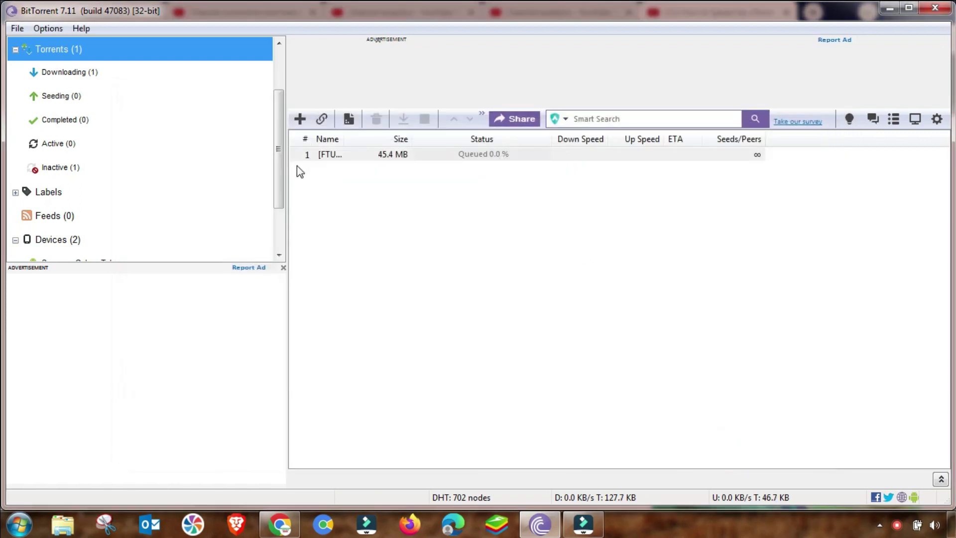
{"action": "left_click_drag", "start_coordinate": [344, 138], "coordinate": [351, 138]}
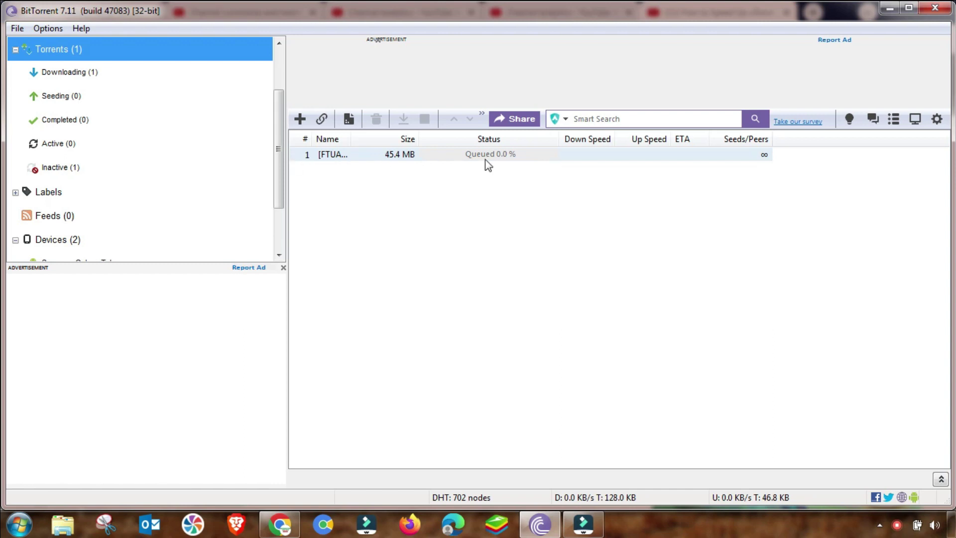
{"action": "right_click", "coordinate": [376, 156]}
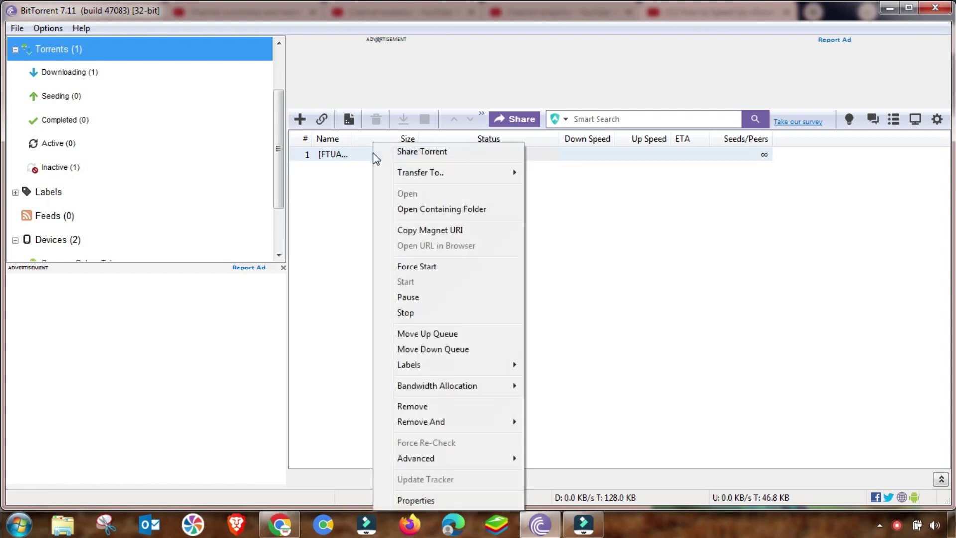
{"action": "left_click", "coordinate": [408, 313]}
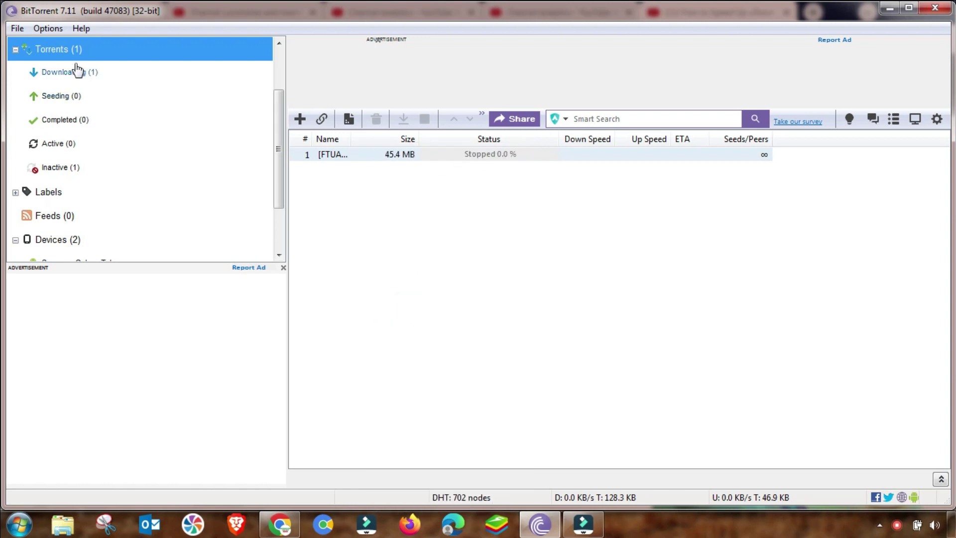
Open Options > Preferences, apply the General page, then move to the Privacy page.
{"action": "left_click", "coordinate": [48, 29]}
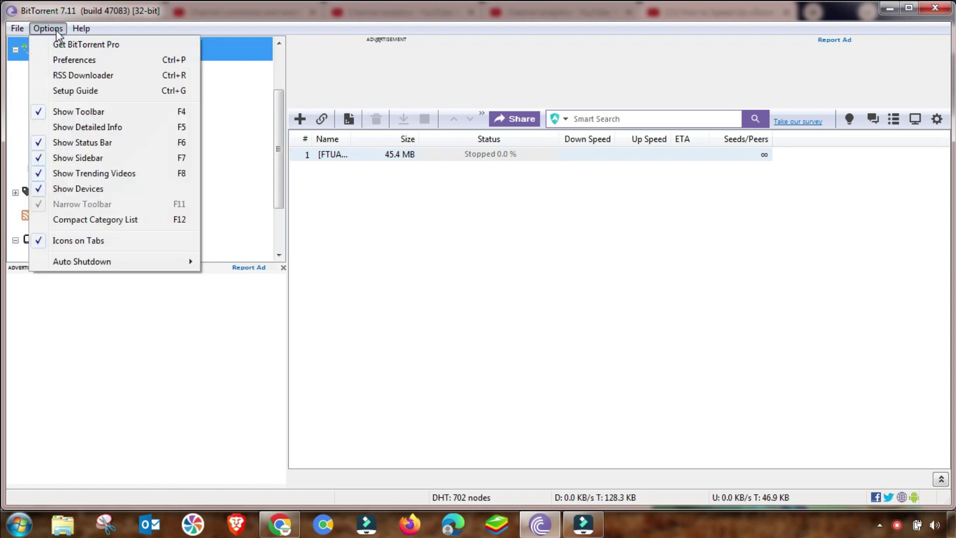
{"action": "left_click", "coordinate": [74, 61]}
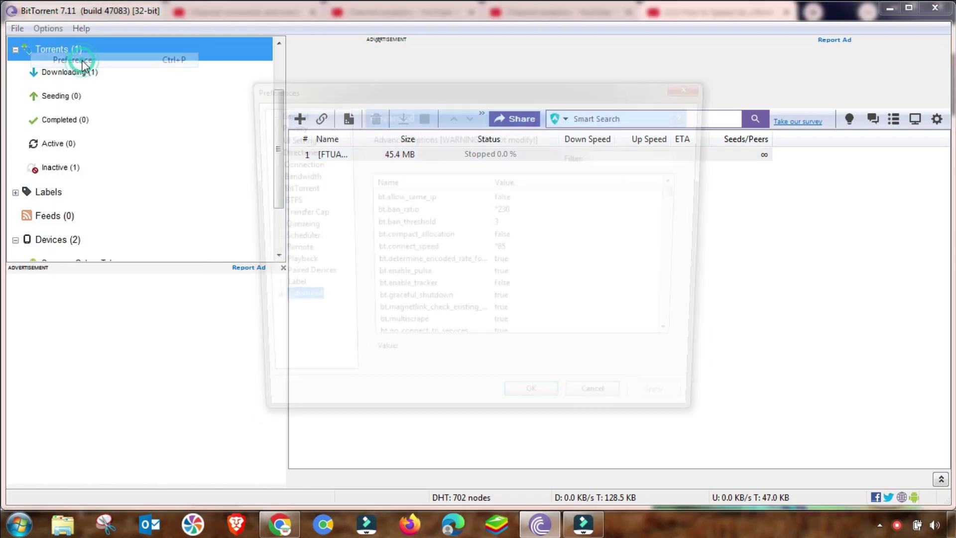
{"action": "left_click", "coordinate": [284, 114]}
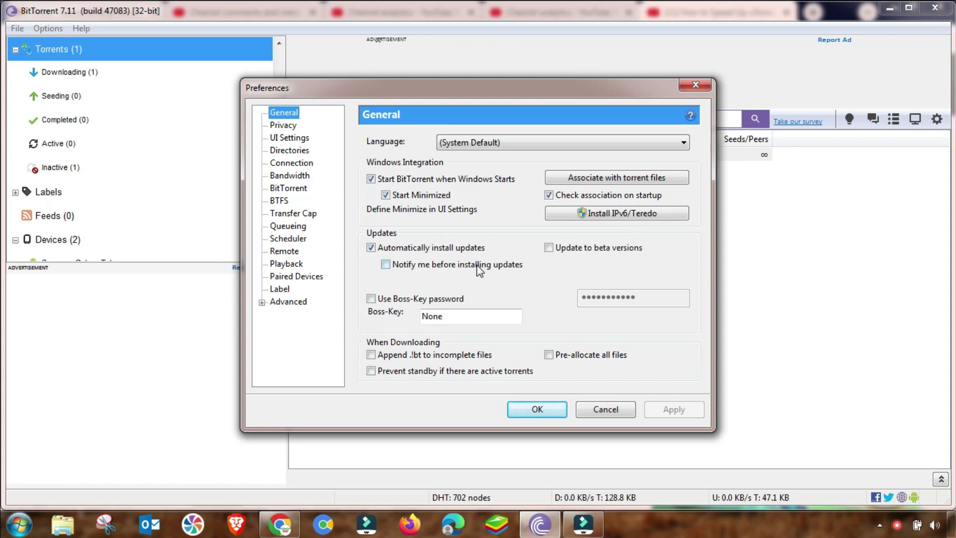
{"action": "left_click", "coordinate": [667, 409]}
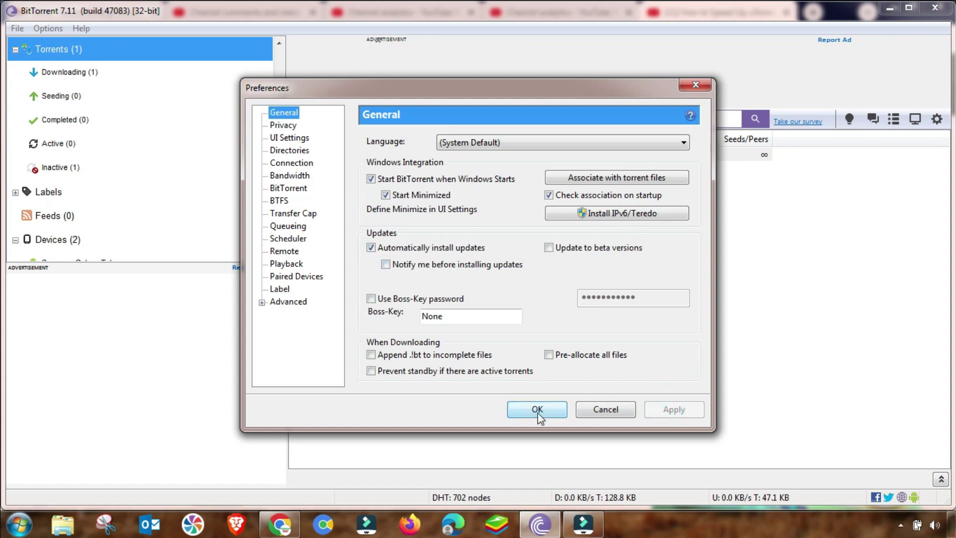
{"action": "left_click", "coordinate": [284, 125]}
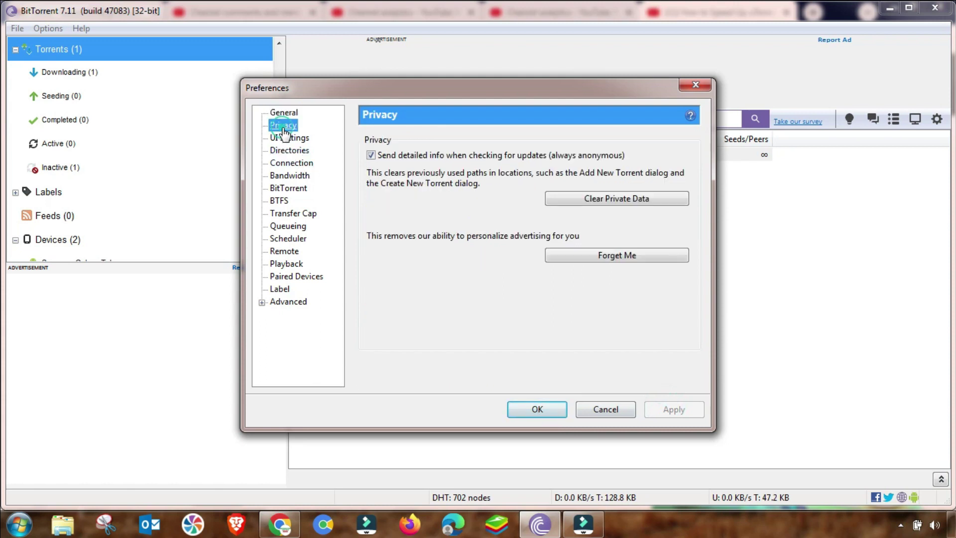
{"action": "left_click", "coordinate": [290, 163]}
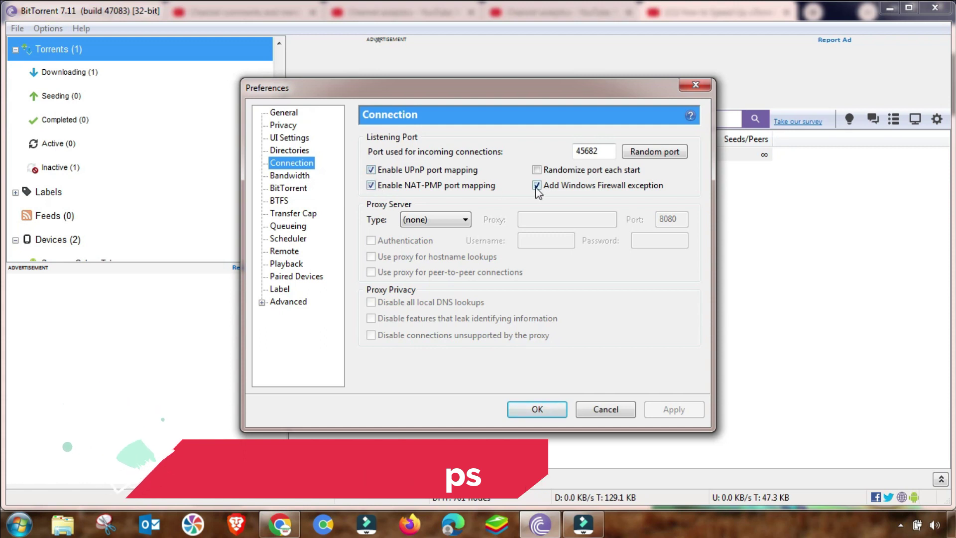
{"action": "left_click_drag", "start_coordinate": [614, 151], "coordinate": [561, 151]}
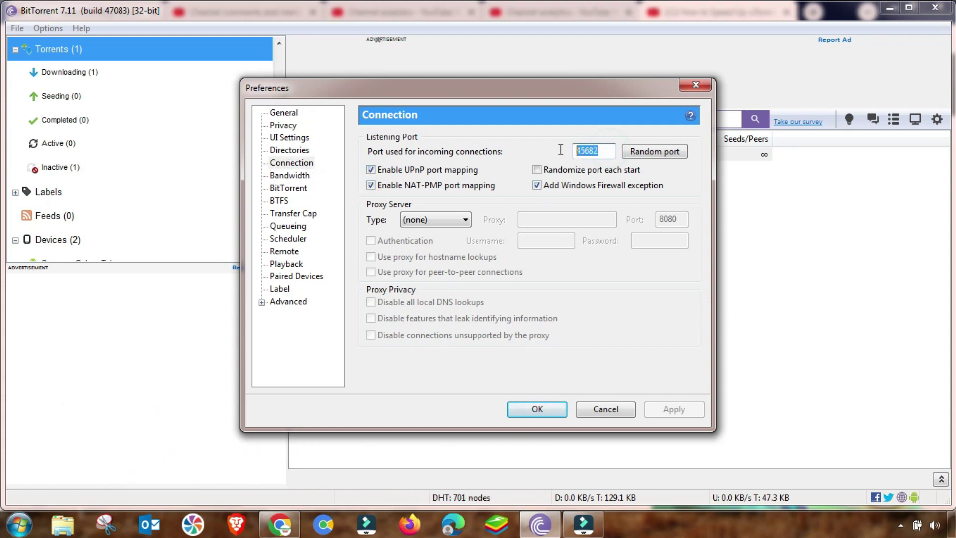
{"action": "double_click", "coordinate": [597, 151]}
{"action": "right_click", "coordinate": [588, 152]}
{"action": "left_click", "coordinate": [619, 196]}
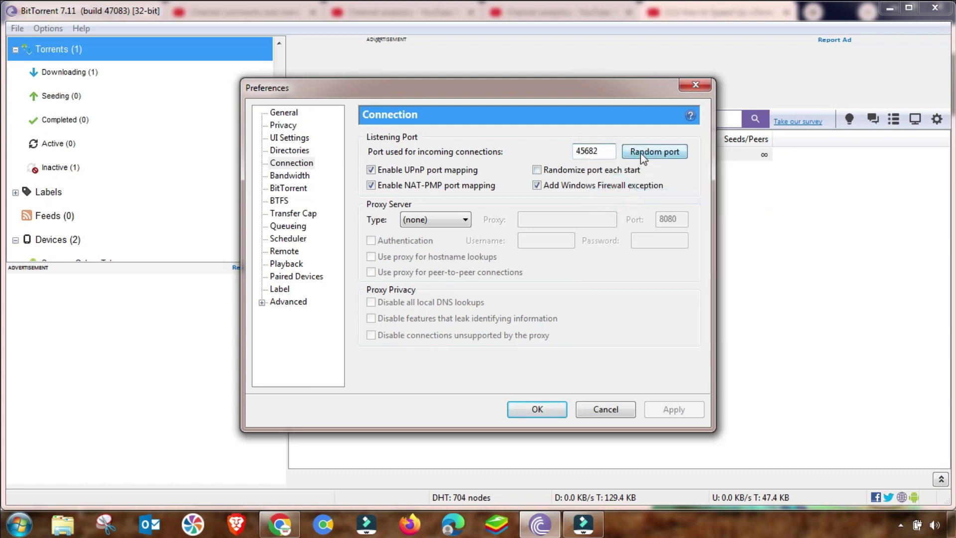
{"action": "left_click", "coordinate": [655, 152]}
{"action": "left_click_drag", "start_coordinate": [607, 151], "coordinate": [561, 151]}
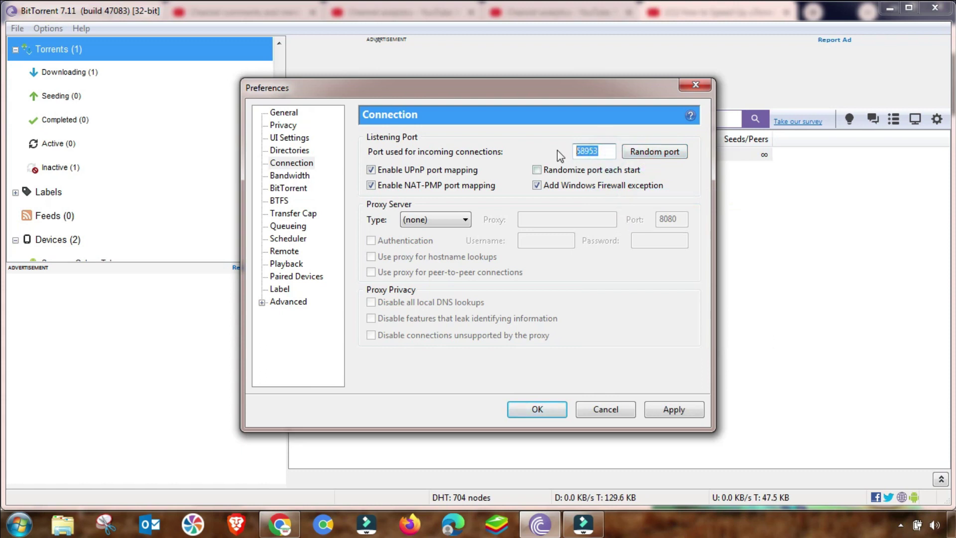
{"action": "key", "text": "ctrl+v"}
{"action": "left_click", "coordinate": [674, 410]}
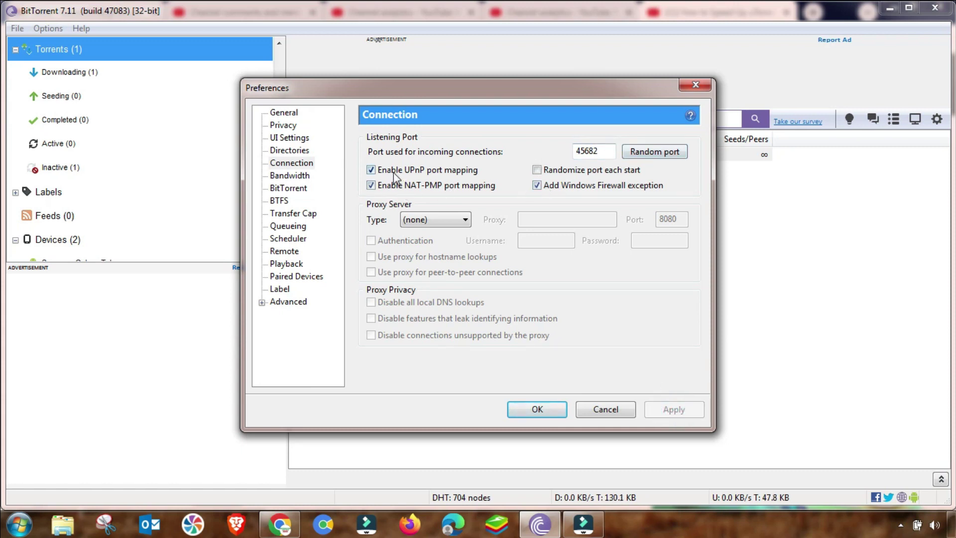
In Bandwidth preferences, set the maximum upload rate to 75 kB/s.
{"action": "left_click", "coordinate": [289, 175]}
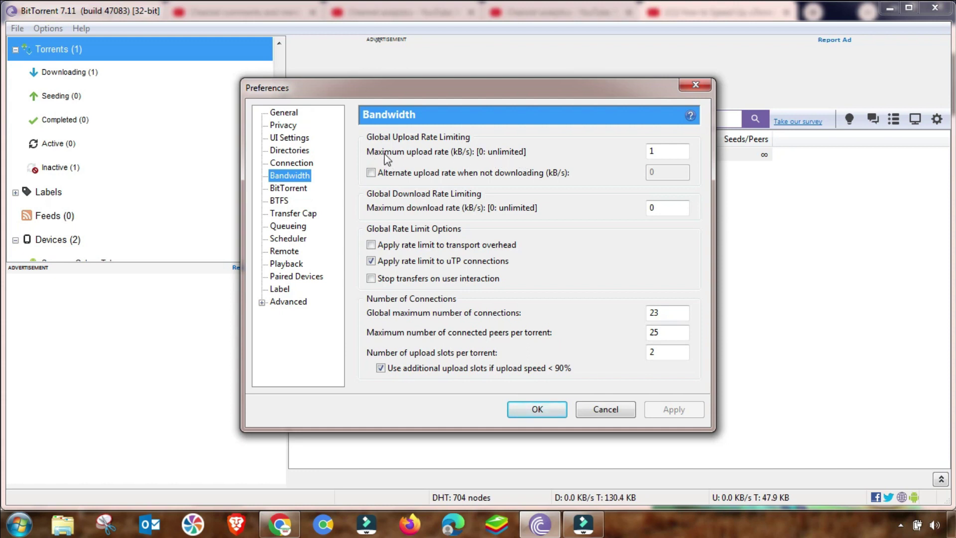
{"action": "left_click", "coordinate": [657, 151]}
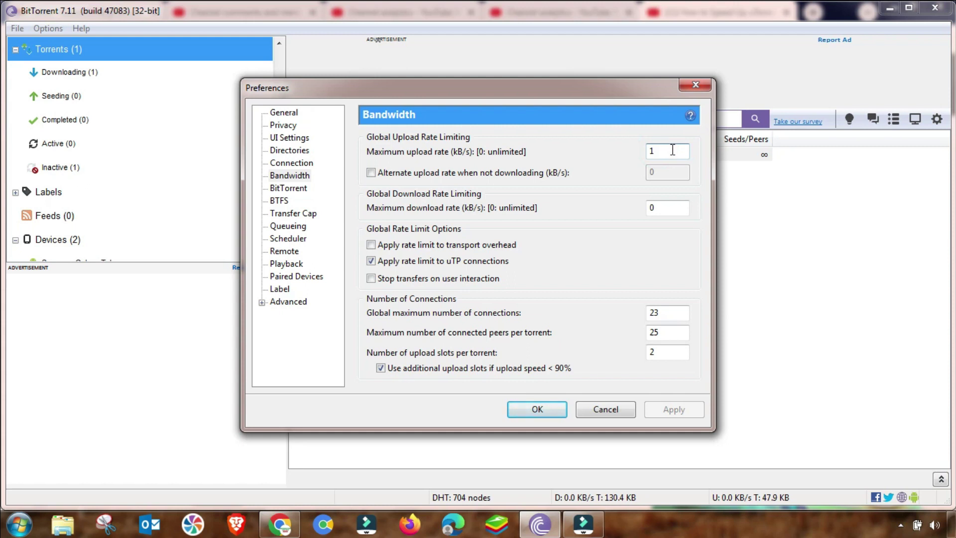
{"action": "double_click", "coordinate": [656, 151]}
{"action": "type", "text": "75"}
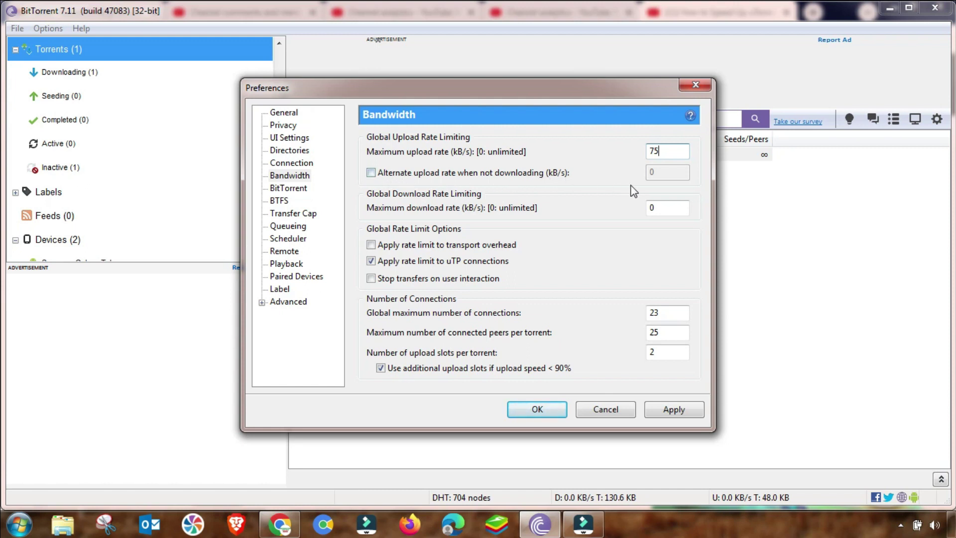
{"action": "double_click", "coordinate": [655, 207]}
Set 2350 global connections, 275 peers per torrent and 8 upload slots, and apply.
{"action": "double_click", "coordinate": [661, 313]}
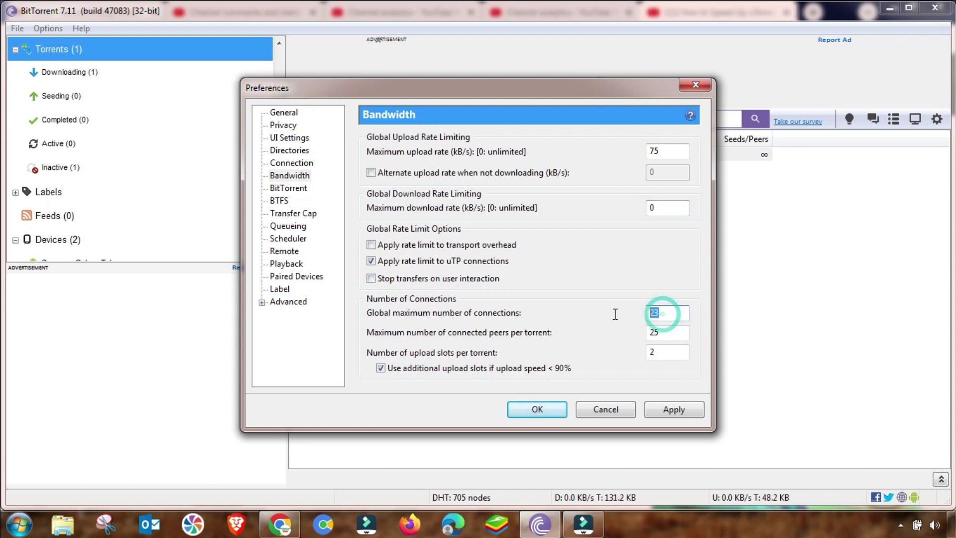
{"action": "left_click", "coordinate": [672, 313]}
{"action": "type", "text": "50"}
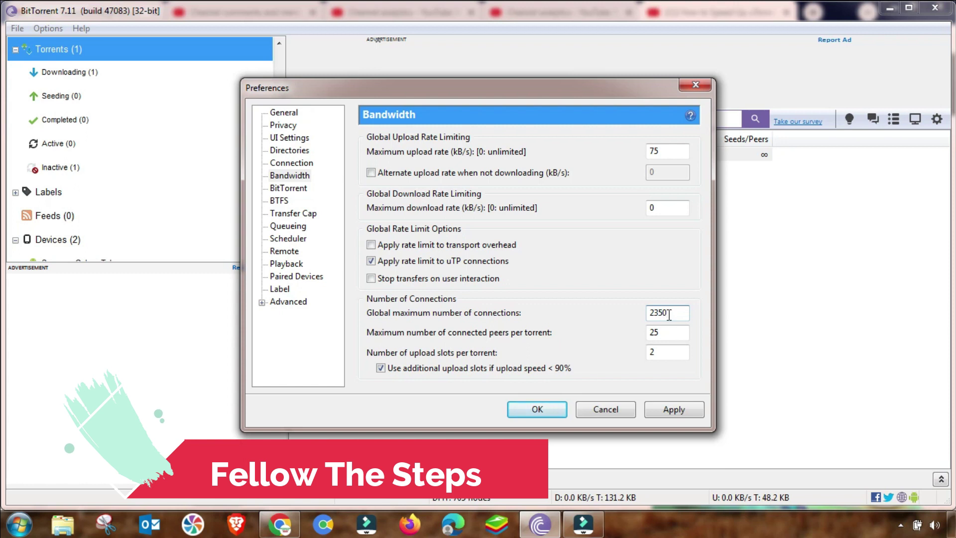
{"action": "left_click", "coordinate": [663, 333]}
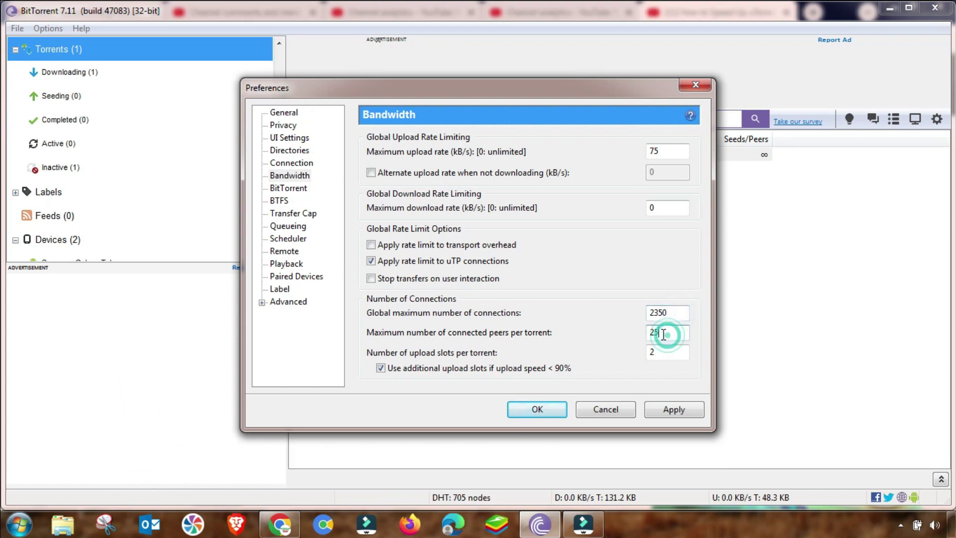
{"action": "left_click_drag", "start_coordinate": [662, 333], "coordinate": [655, 334]}
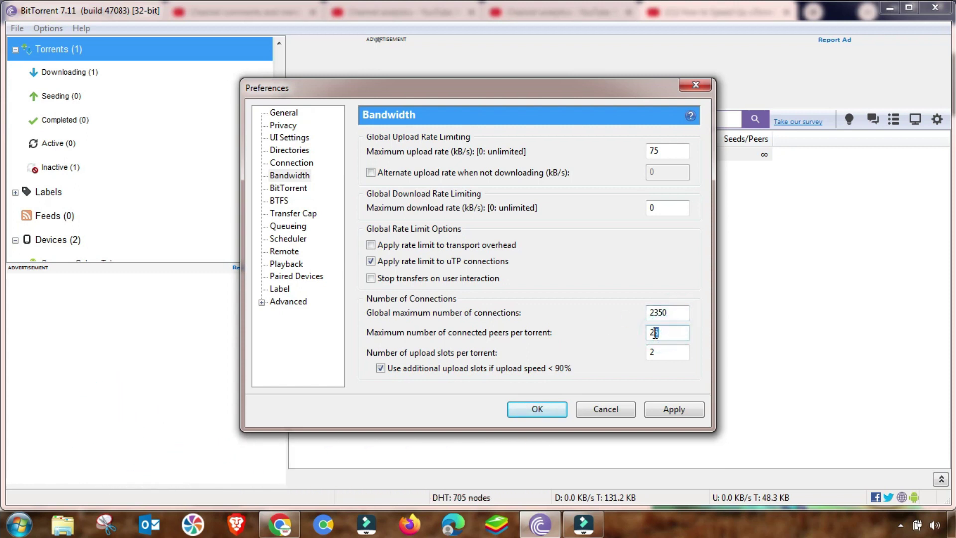
{"action": "type", "text": "7"}
{"action": "double_click", "coordinate": [661, 352]}
{"action": "type", "text": "8"}
{"action": "left_click", "coordinate": [670, 411]}
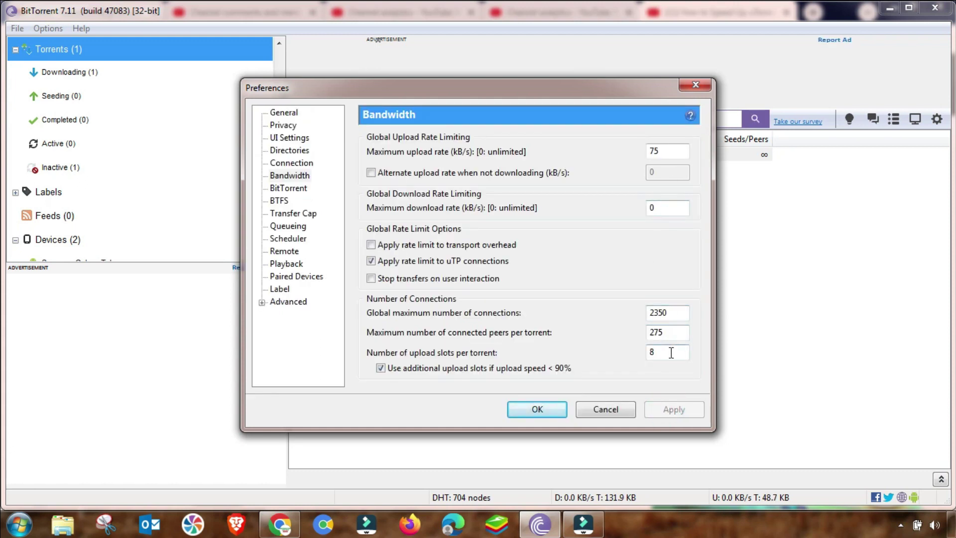
{"action": "left_click", "coordinate": [288, 226]}
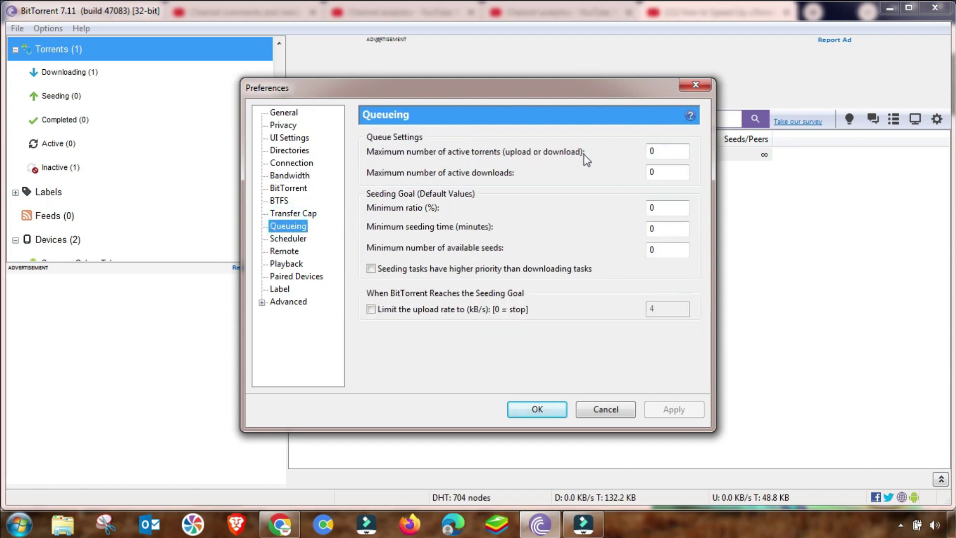
Set maximum active torrents to 3 and active downloads to 1.
{"action": "double_click", "coordinate": [653, 152]}
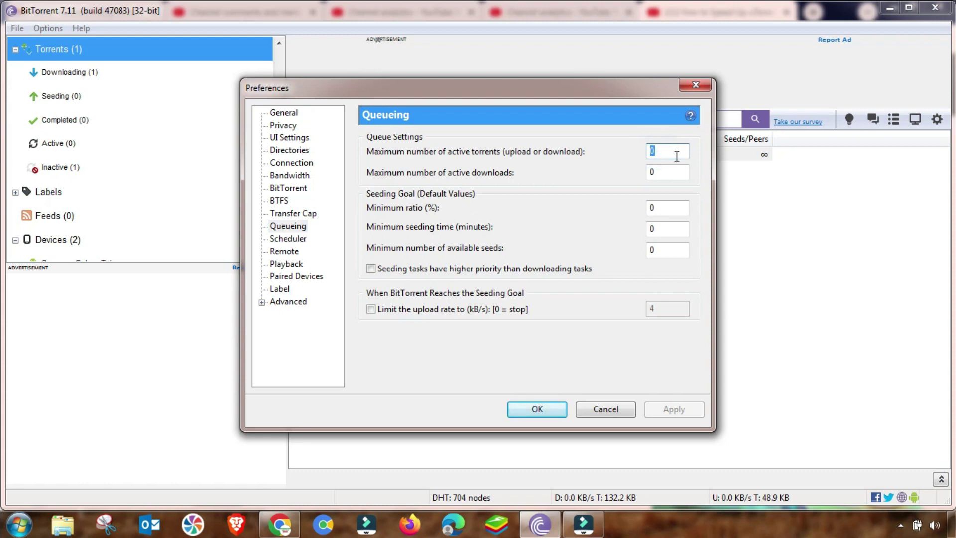
{"action": "type", "text": "1"}
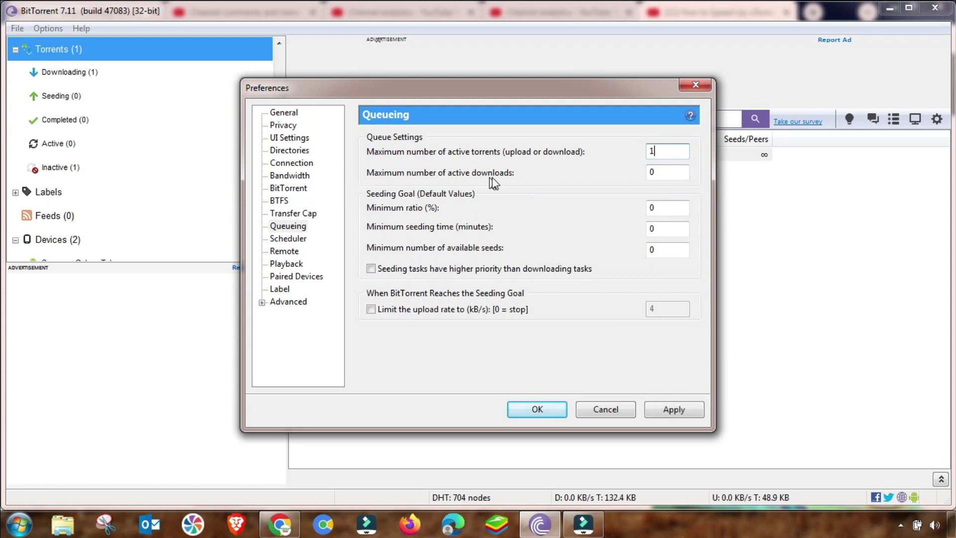
{"action": "double_click", "coordinate": [662, 172]}
{"action": "type", "text": "1"}
{"action": "double_click", "coordinate": [662, 152]}
{"action": "type", "text": "3"}
Set the minimum seeding ratio to 100% and apply the queueing settings.
{"action": "double_click", "coordinate": [654, 207]}
{"action": "left_click", "coordinate": [654, 208]}
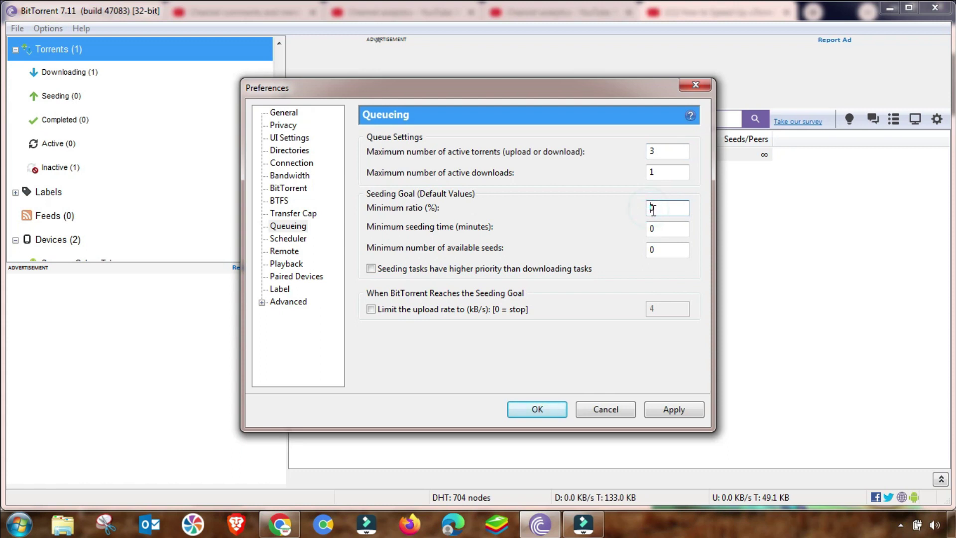
{"action": "type", "text": "100"}
{"action": "double_click", "coordinate": [655, 228]}
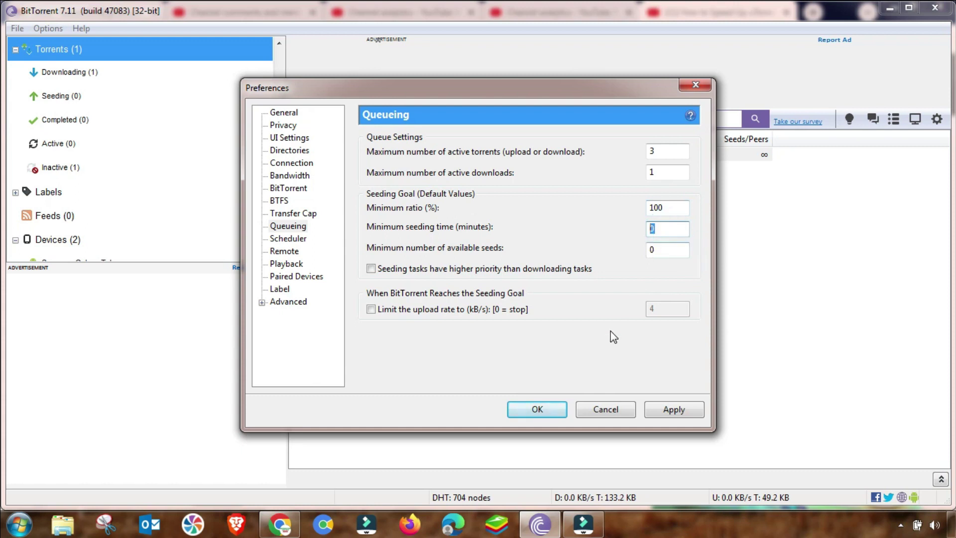
{"action": "left_click", "coordinate": [673, 410]}
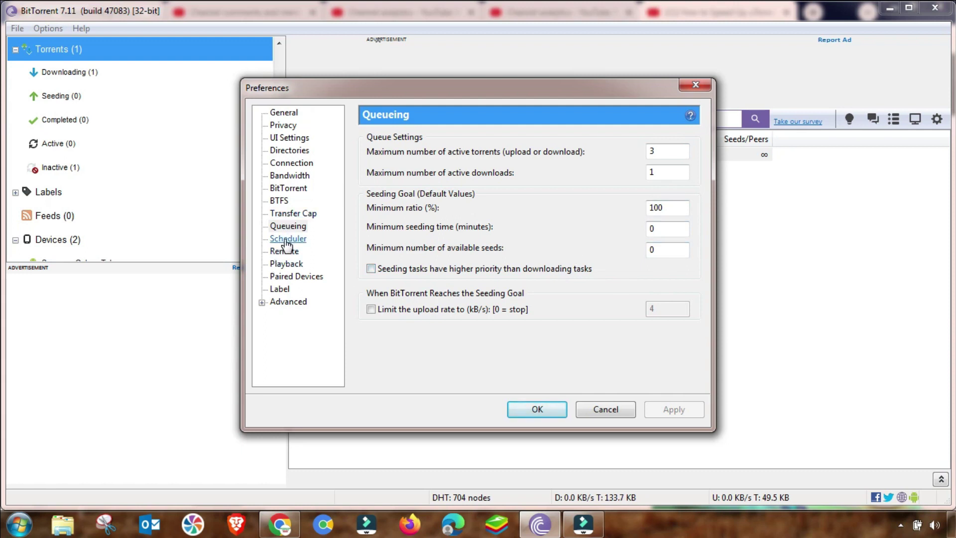
In Advanced settings, filter 'rss' and set rss.update_interval to 80.
{"action": "left_click", "coordinate": [288, 301]}
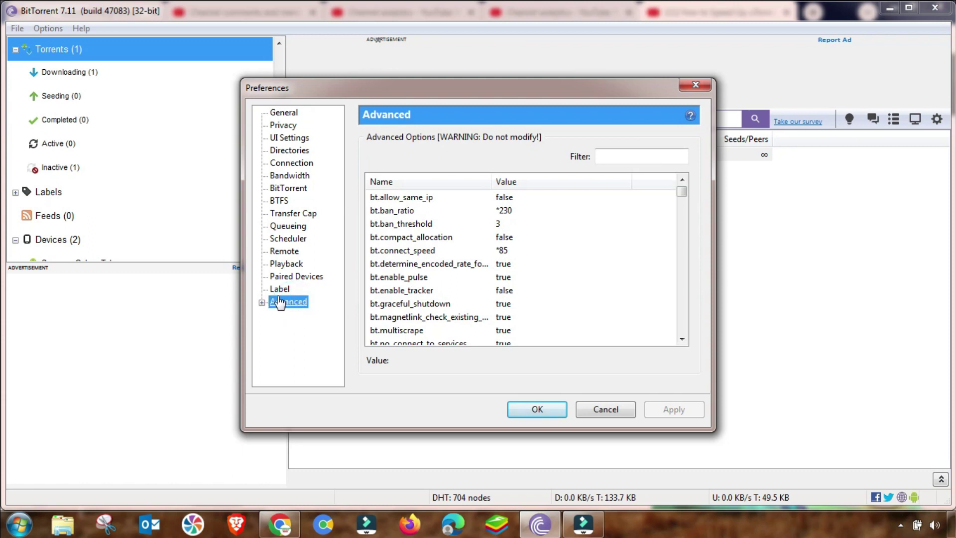
{"action": "left_click", "coordinate": [619, 156]}
{"action": "type", "text": "rss"}
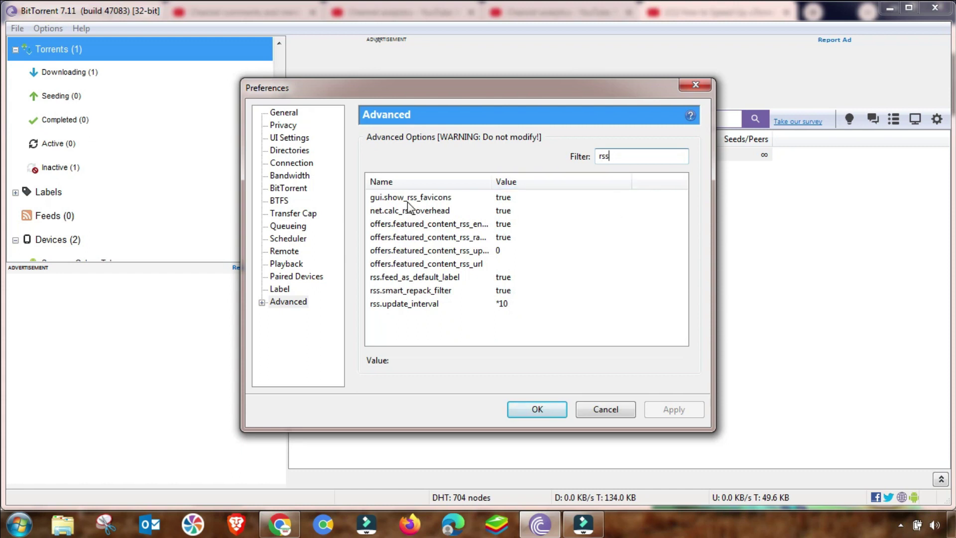
{"action": "left_click", "coordinate": [411, 306]}
{"action": "double_click", "coordinate": [433, 360]}
{"action": "type", "text": "80"}
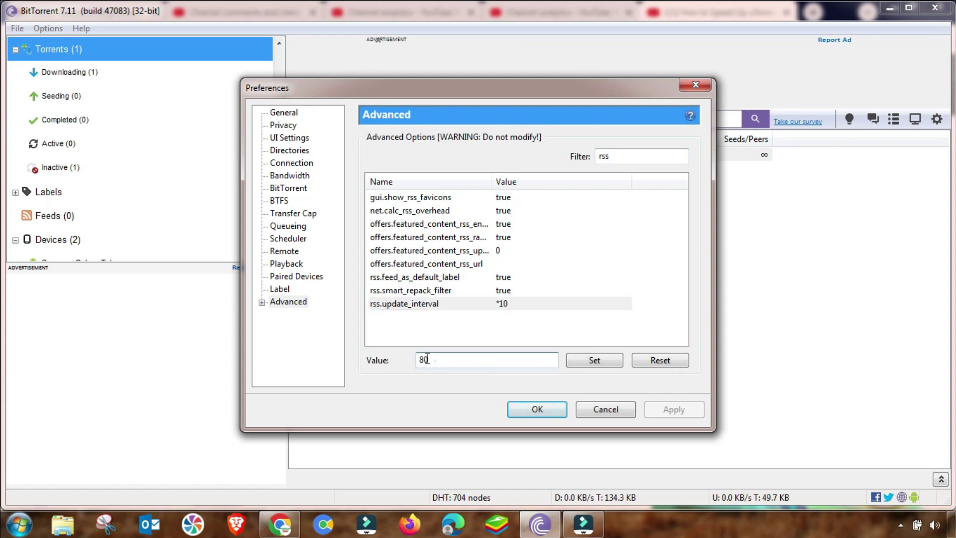
{"action": "double_click", "coordinate": [434, 360]}
{"action": "left_click", "coordinate": [594, 360]}
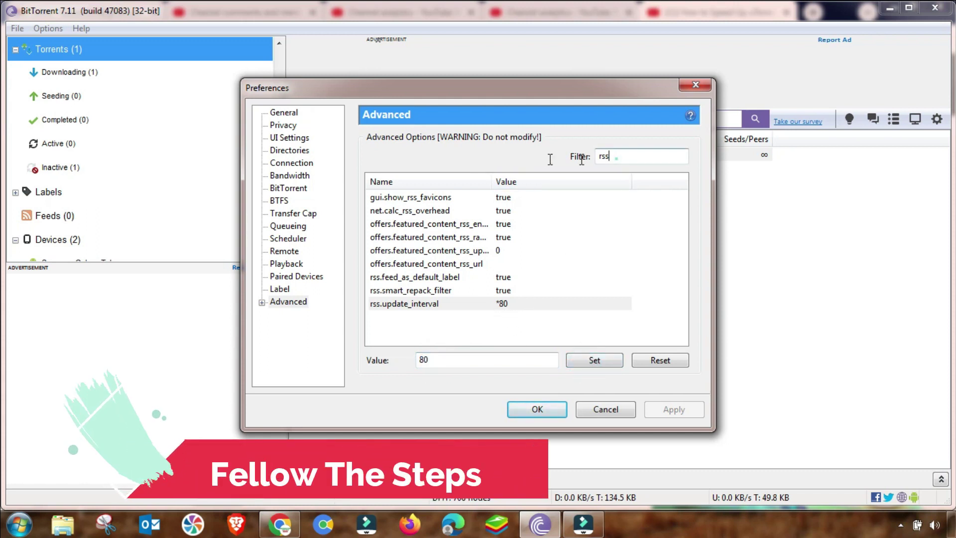
Filter 'net', set net.max_halfopen to 20 and save the preferences with OK.
{"action": "double_click", "coordinate": [618, 158]}
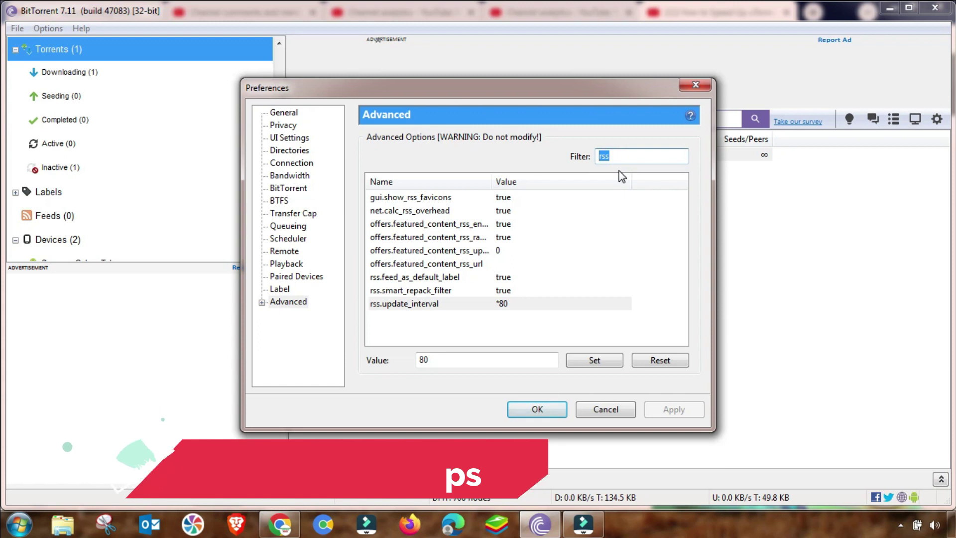
{"action": "type", "text": "net"}
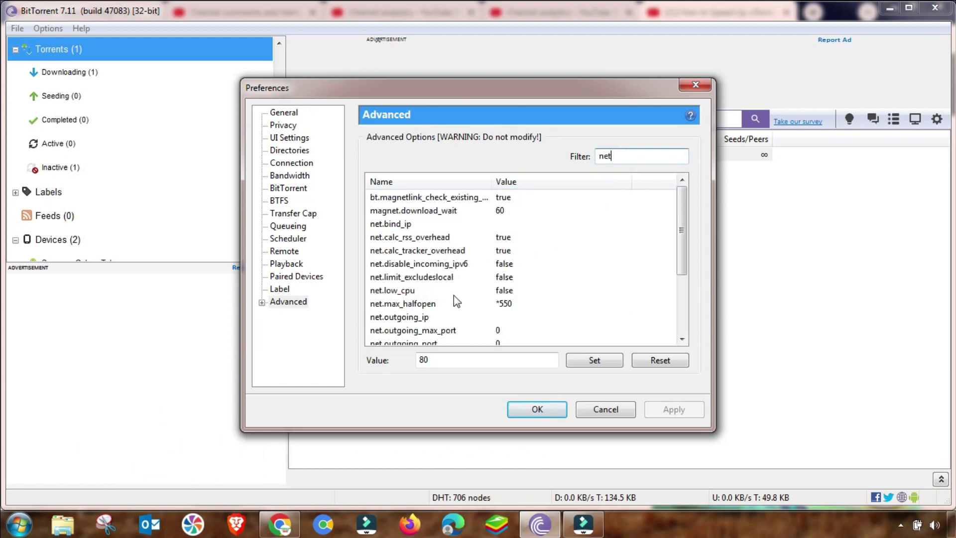
{"action": "left_click", "coordinate": [419, 305]}
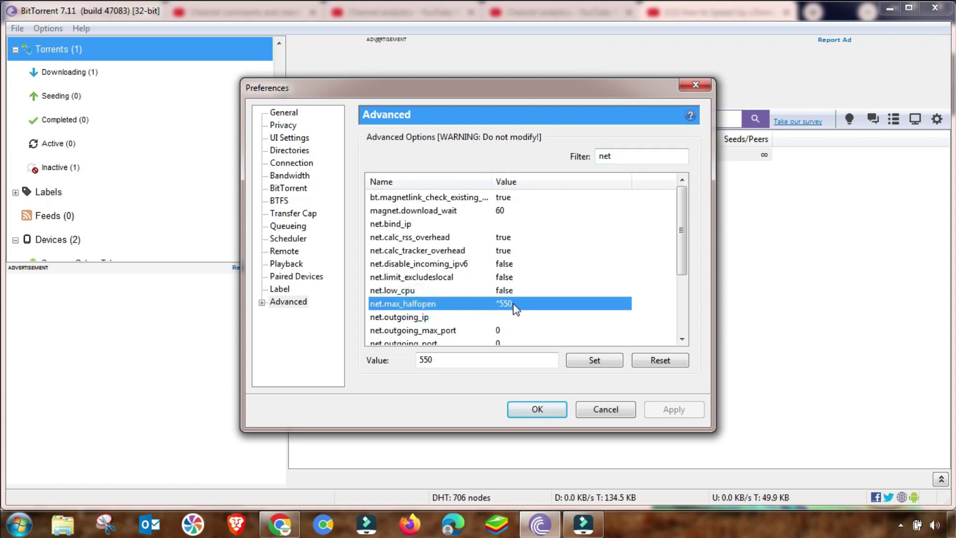
{"action": "double_click", "coordinate": [446, 359]}
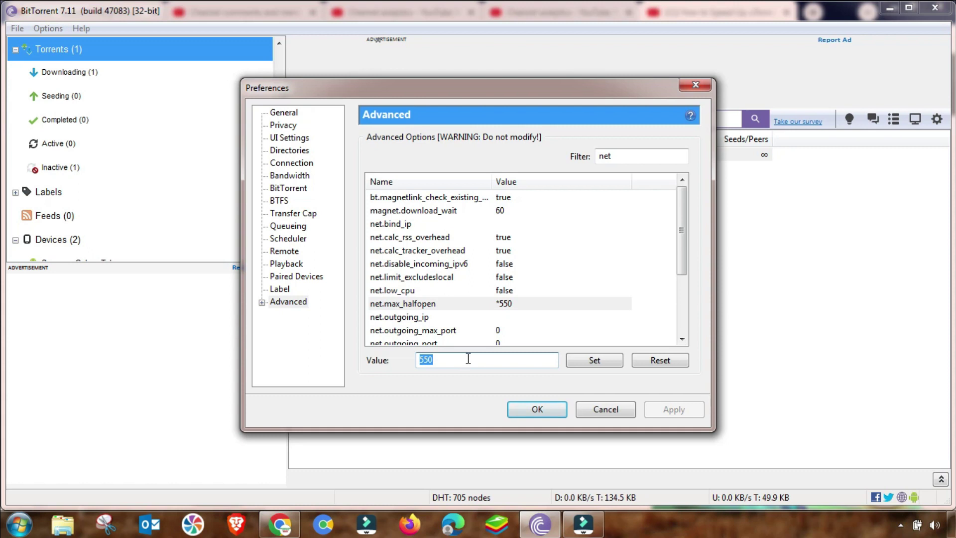
{"action": "type", "text": "20"}
{"action": "left_click_drag", "start_coordinate": [433, 360], "coordinate": [387, 362]}
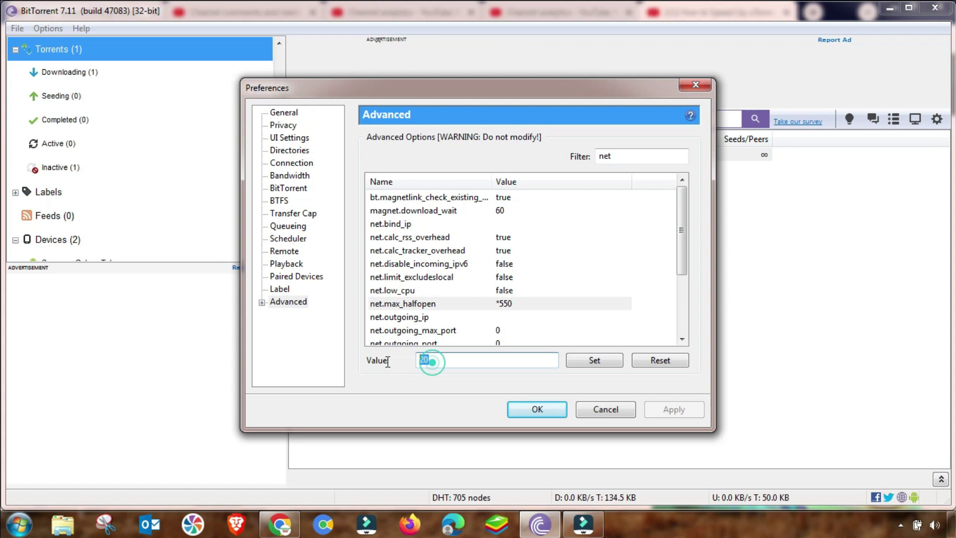
{"action": "left_click", "coordinate": [594, 360]}
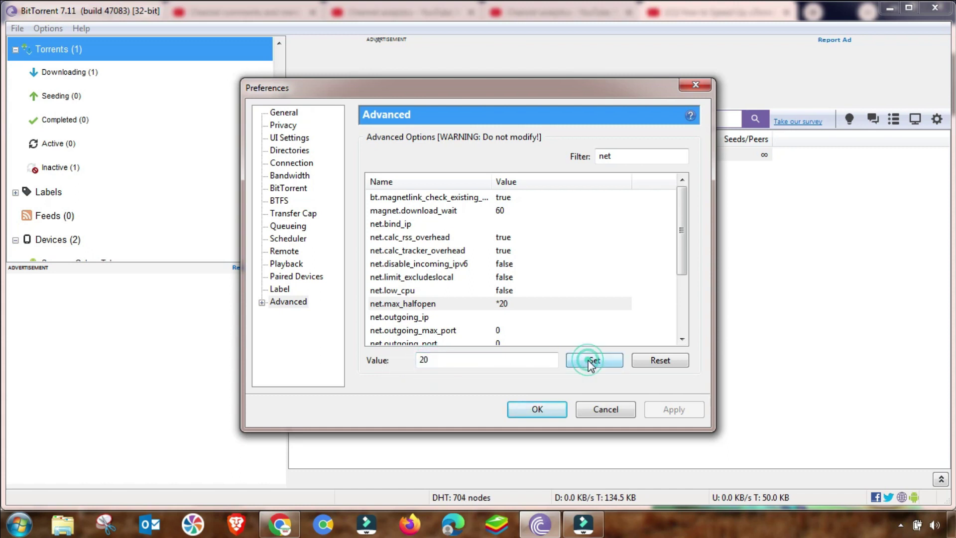
{"action": "left_click", "coordinate": [537, 410]}
Switch to Notepad and select the whole tracker list.
{"action": "left_click", "coordinate": [583, 525]}
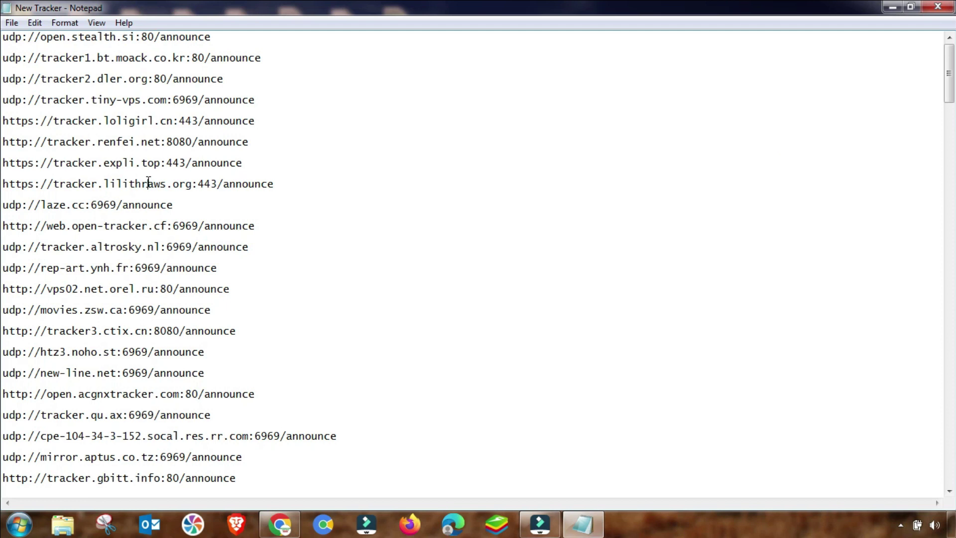
{"action": "key", "text": "ctrl+a"}
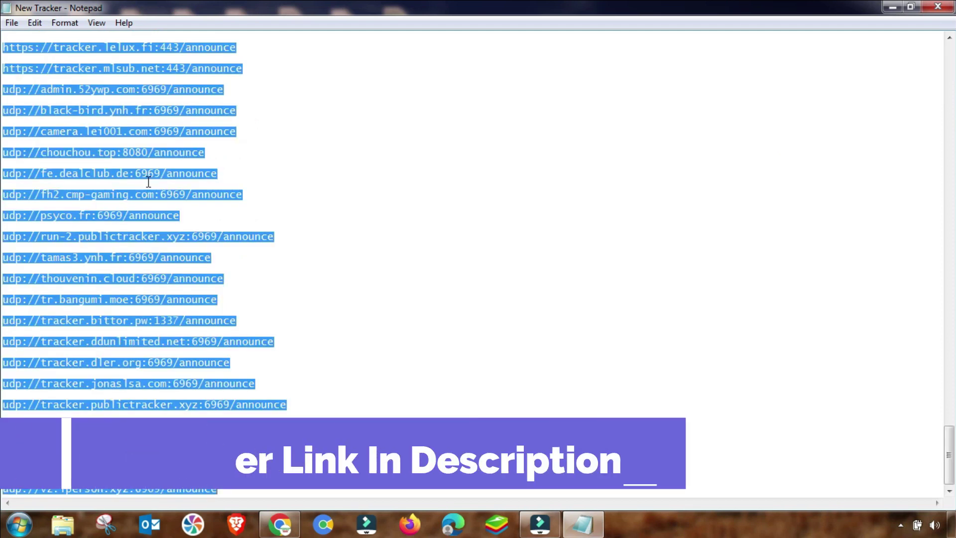
Paste the udp tracker list into the AOMEI torrent's Properties and save it.
{"action": "left_click", "coordinate": [882, 524]}
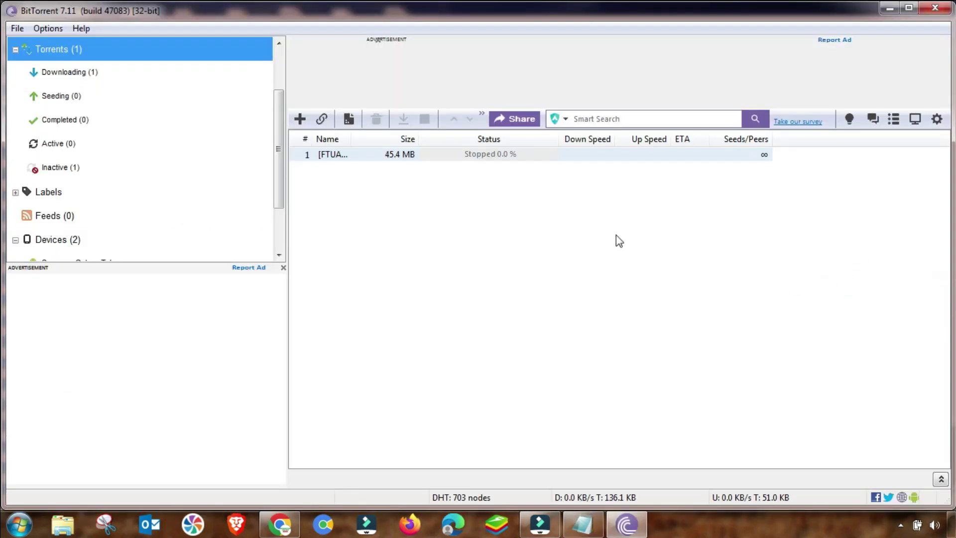
{"action": "double_click", "coordinate": [375, 155]}
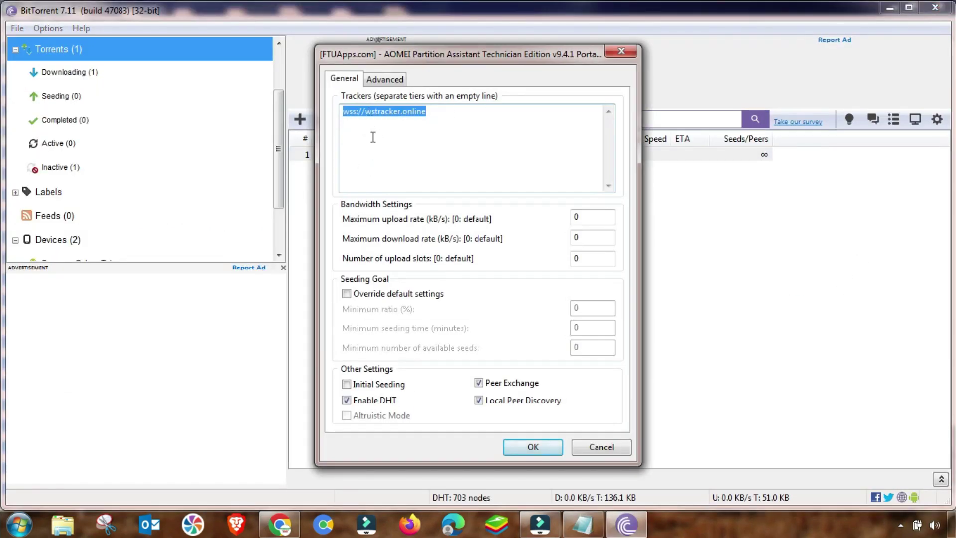
{"action": "key", "text": "ctrl+v"}
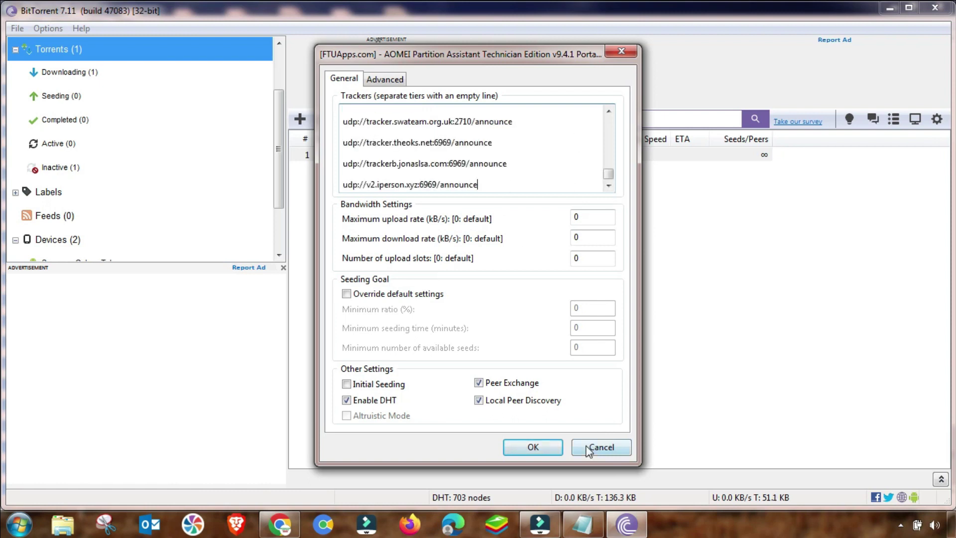
{"action": "left_click", "coordinate": [533, 446]}
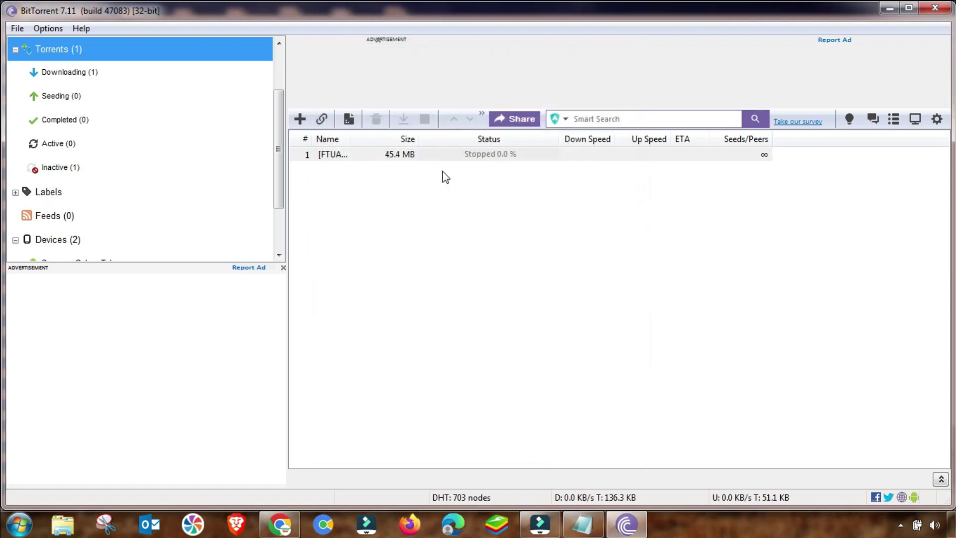
Set the torrent's bandwidth allocation to High and start it again.
{"action": "right_click", "coordinate": [401, 160]}
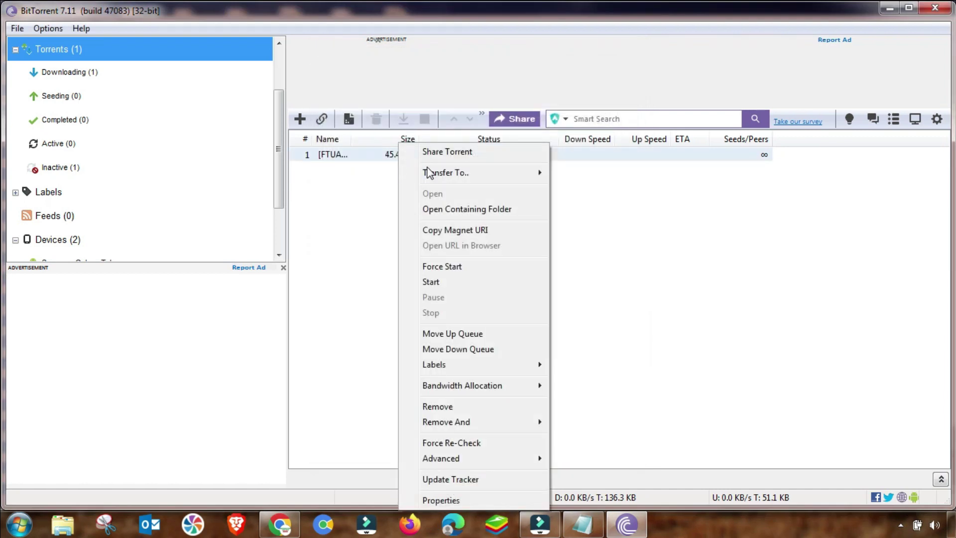
{"action": "mouse_move", "coordinate": [462, 385]}
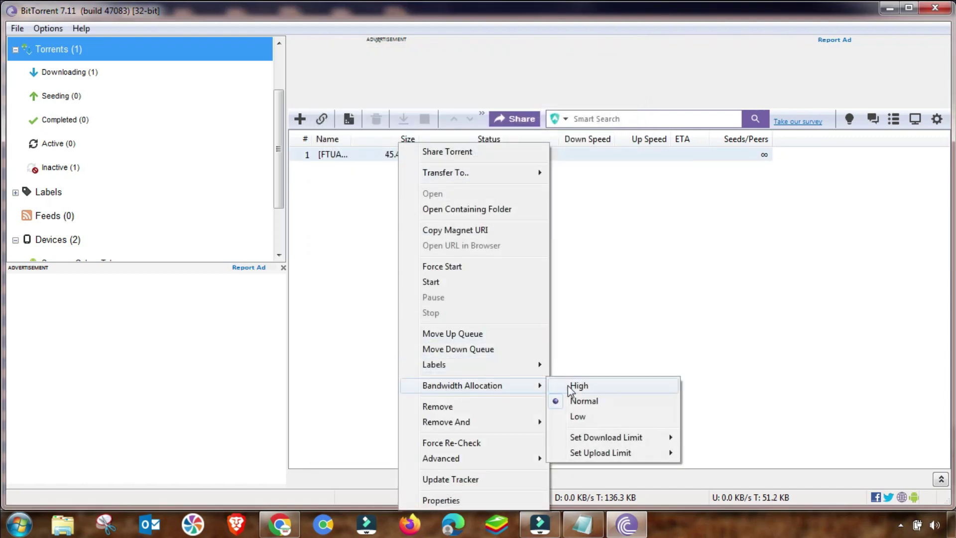
{"action": "left_click", "coordinate": [572, 384]}
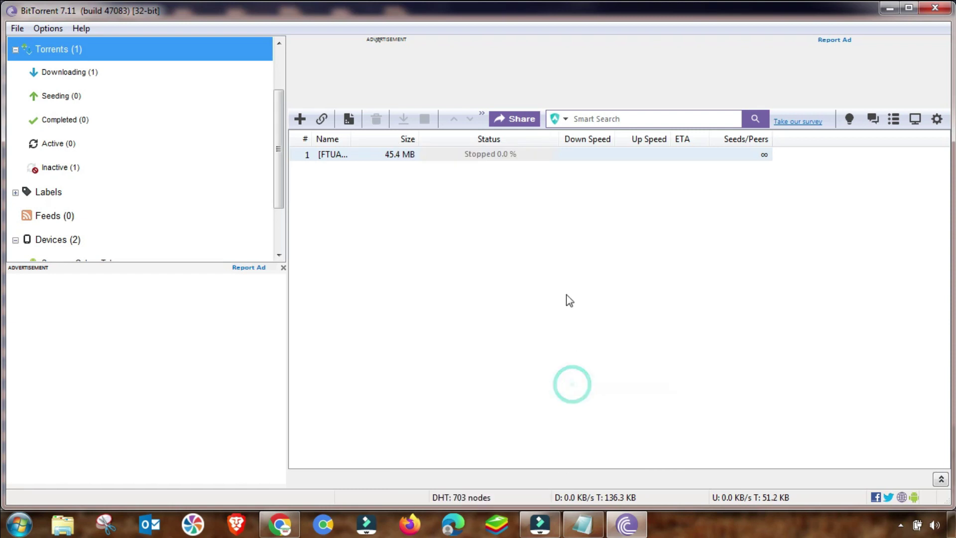
{"action": "right_click", "coordinate": [391, 158]}
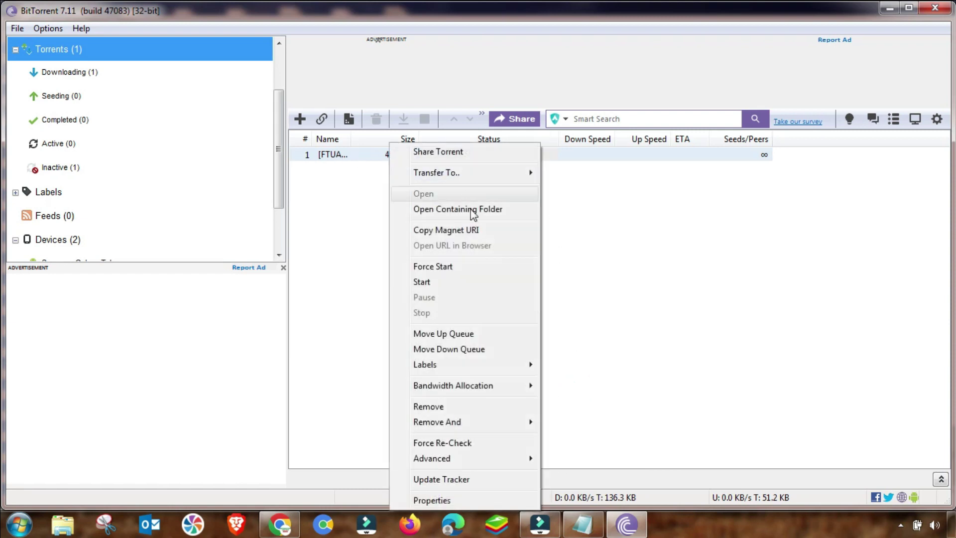
{"action": "left_click", "coordinate": [431, 285]}
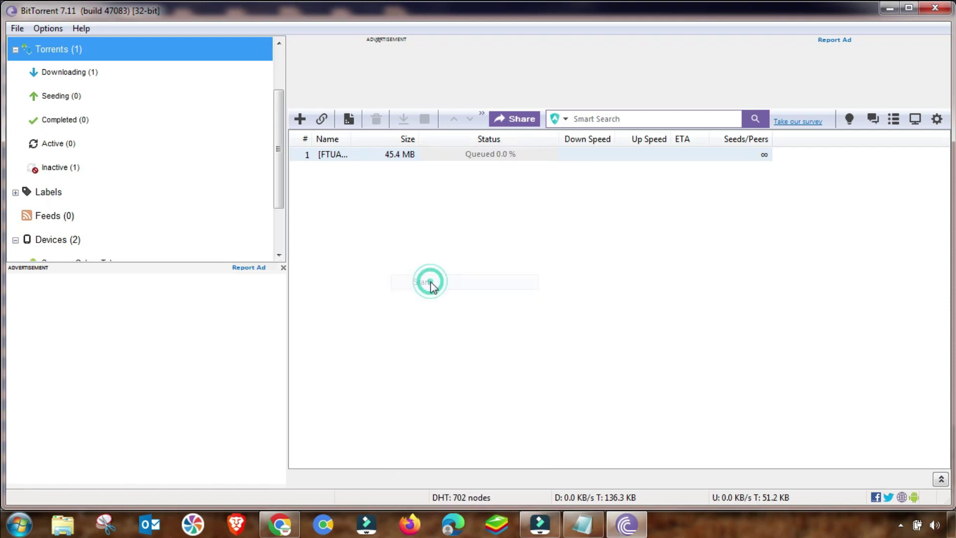